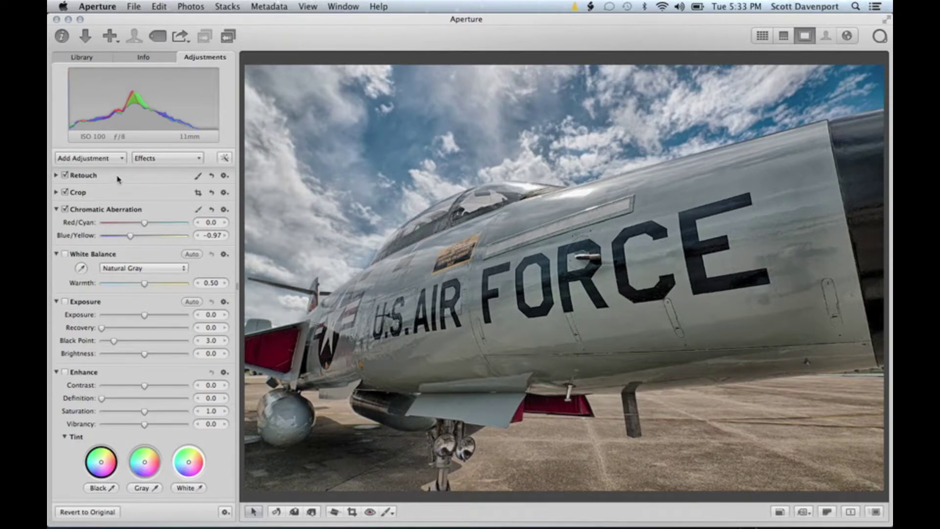
click(93, 175)
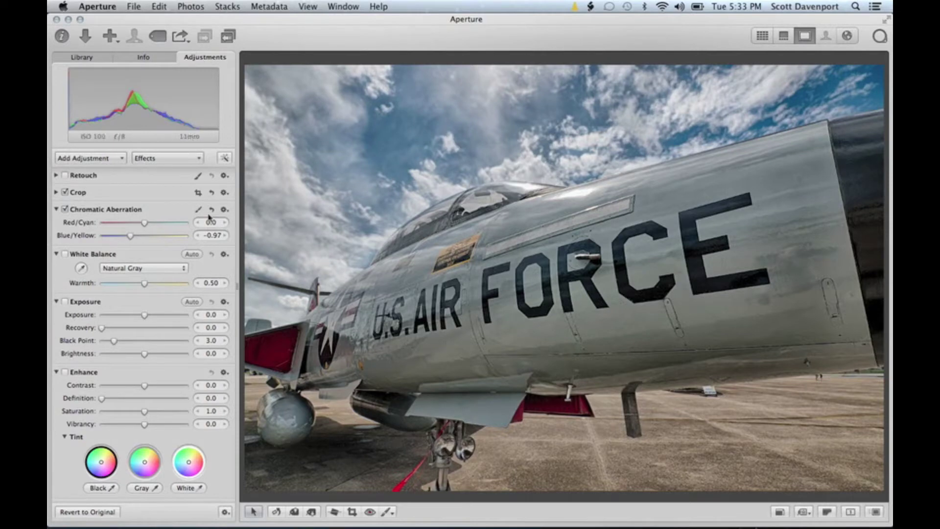
click(89, 175)
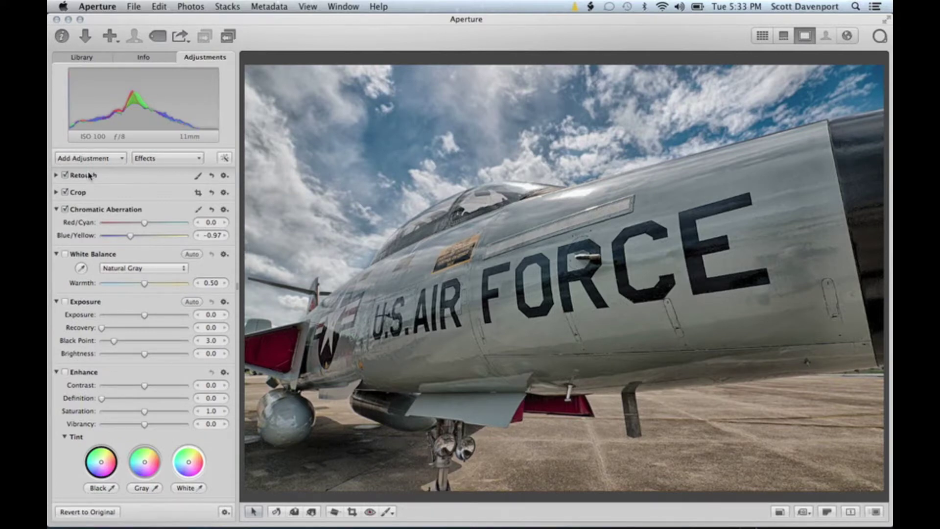
Step: Duplicate the jet photo as a new version and remove its Retouch adjustment so the red streamer returns
right_click(254, 244)
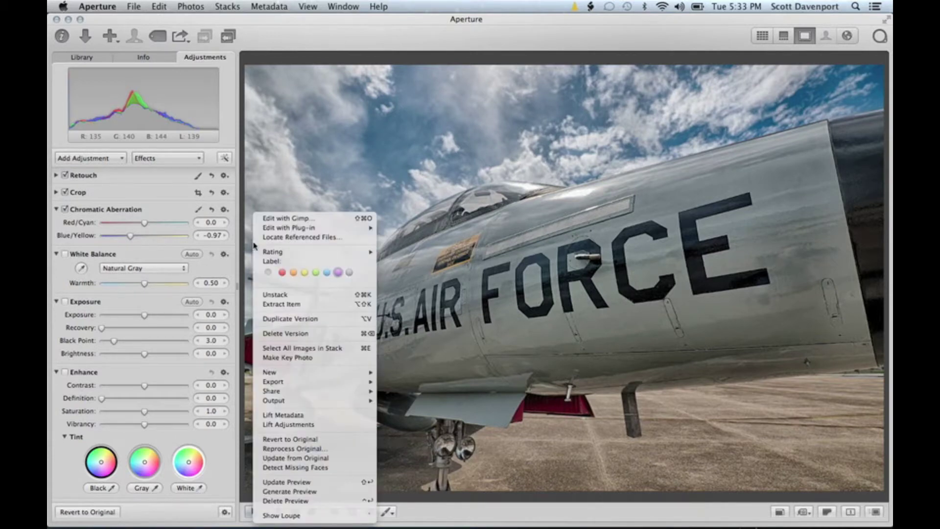
click(282, 319)
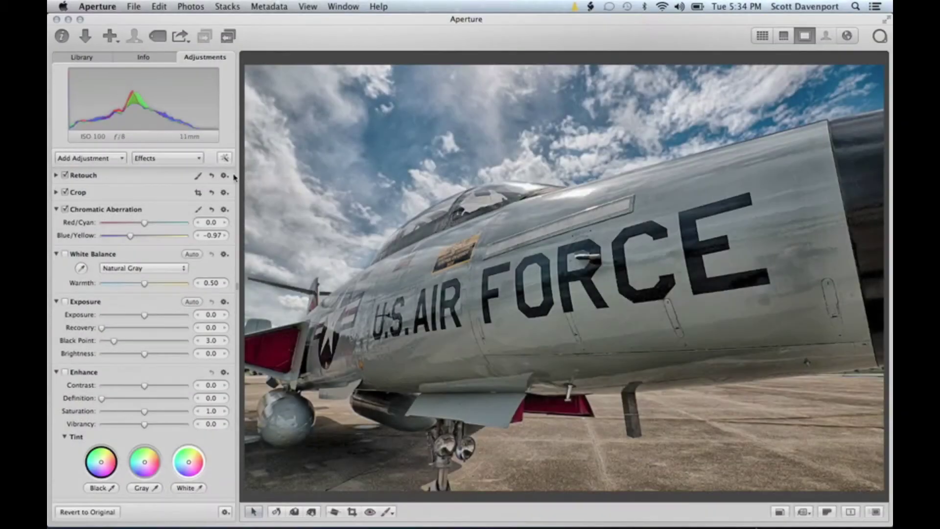
click(225, 175)
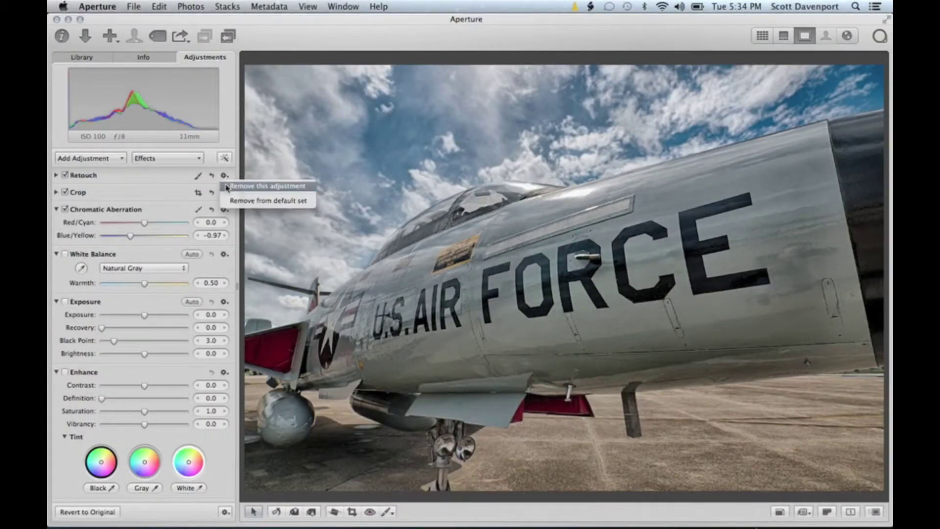
click(228, 187)
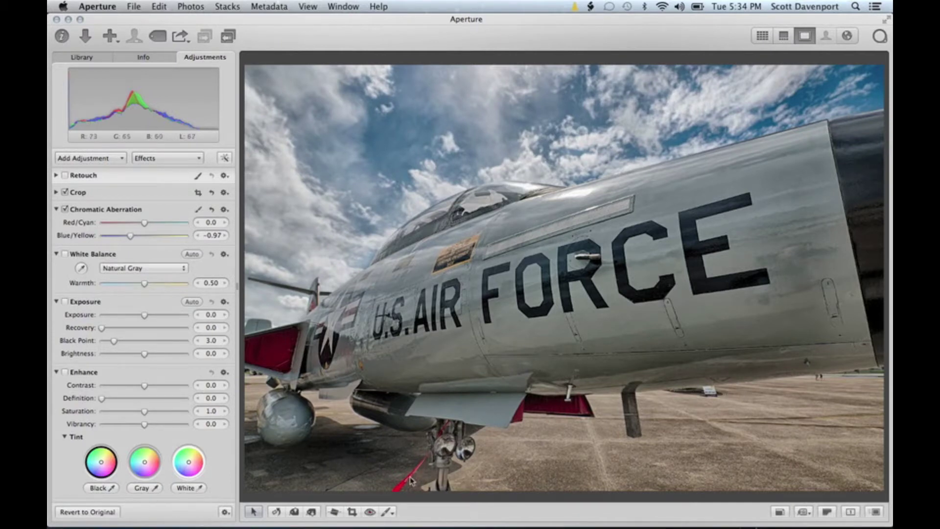
Step: At 100% zoom, use the Retouch brush at radius 25 to paint out the streamer section beside the strut
key(z)
scroll(413, 470, down, 3)
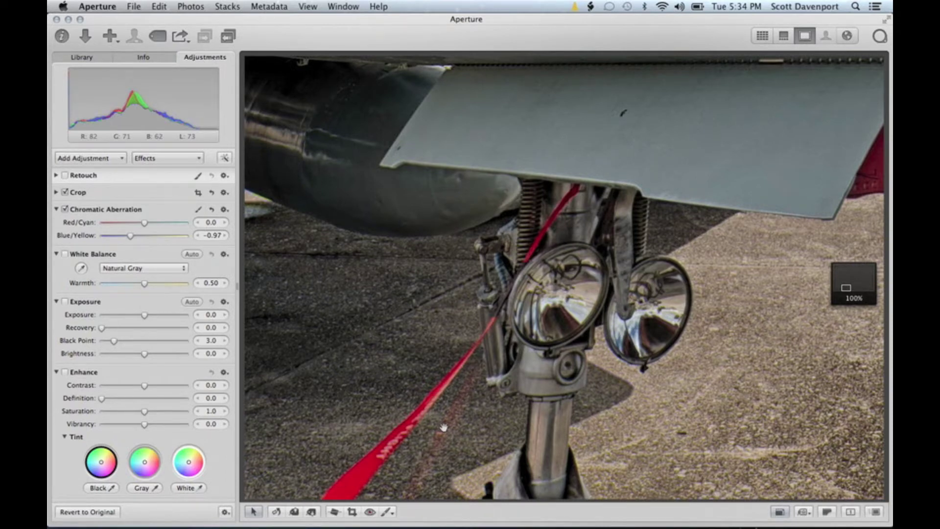
key(x)
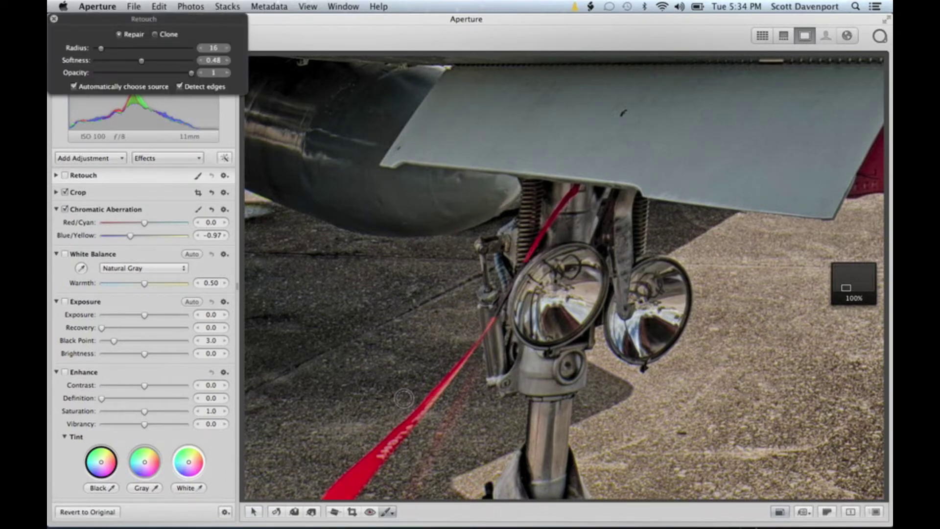
scroll(404, 398, up, 5)
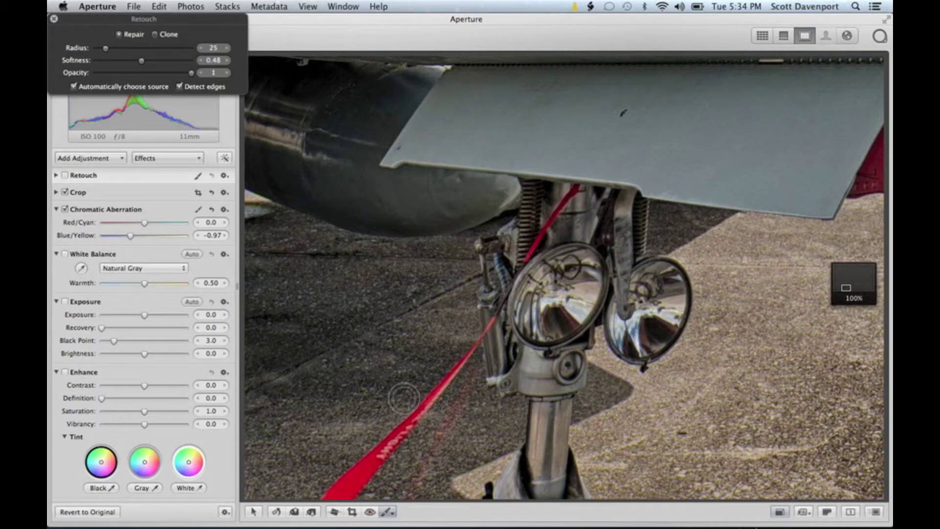
mouse_move(444, 384)
mouse_down()
mouse_move(414, 418)
mouse_move(399, 378)
mouse_up()
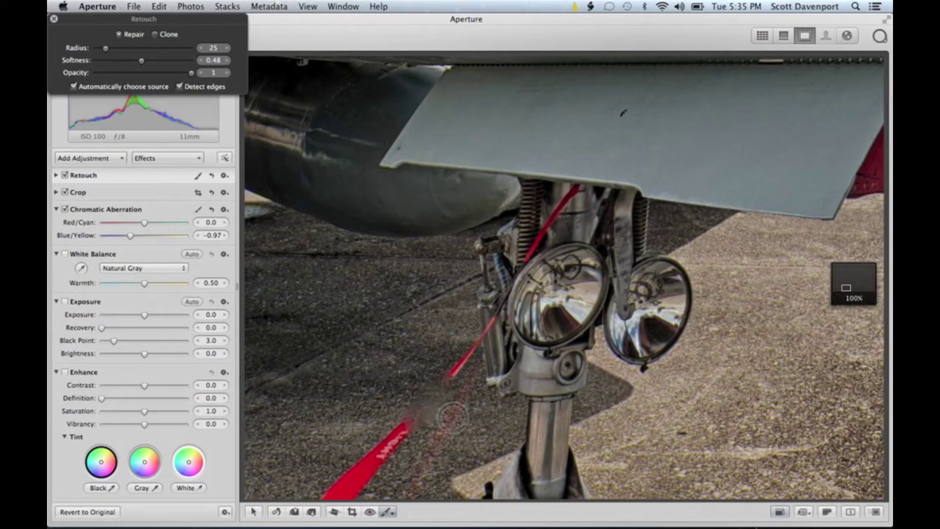
Step: Undo the repair stroke, switch the brush to Clone at softness 0.31, and set the source on the tarmac
key(super+z)
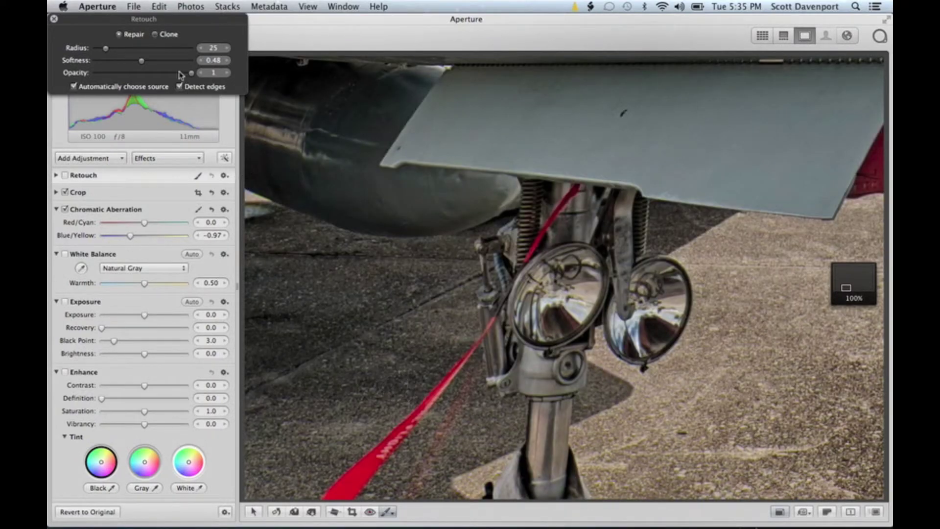
click(168, 37)
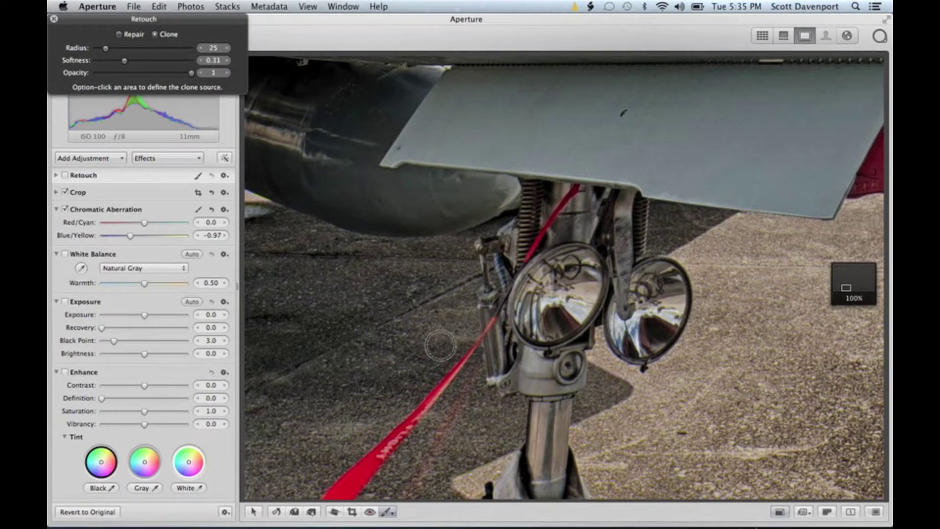
key(alt)
alt+click(441, 345)
Step: Clone tarmac over the streamer beside the nose landing-gear strut
alt+click(428, 352)
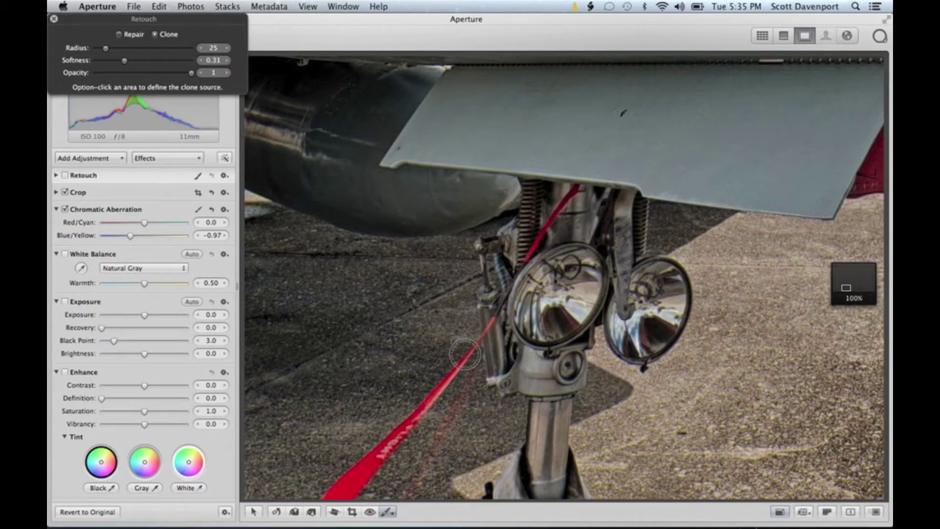
mouse_move(464, 354)
mouse_down()
mouse_move(400, 432)
mouse_move(330, 490)
mouse_move(356, 481)
mouse_up()
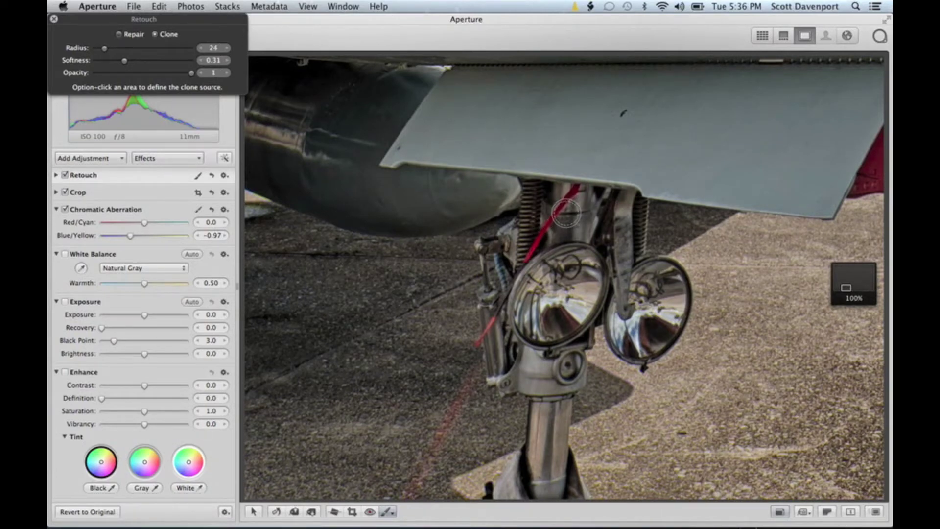
scroll(566, 213, down, 9)
Step: With the clone brush at radius 13, sample clean metal and paint it over the red rod
scroll(569, 213, down, 3)
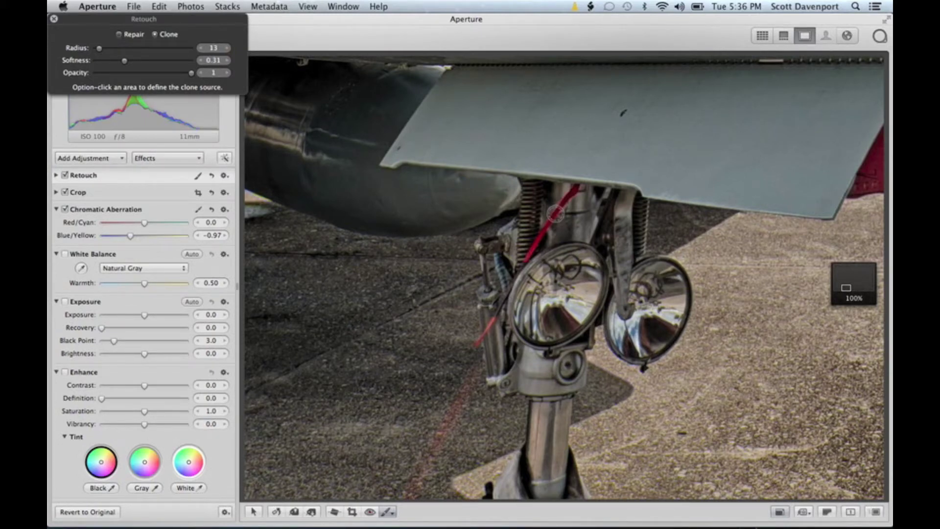
alt+click(555, 213)
click(557, 206)
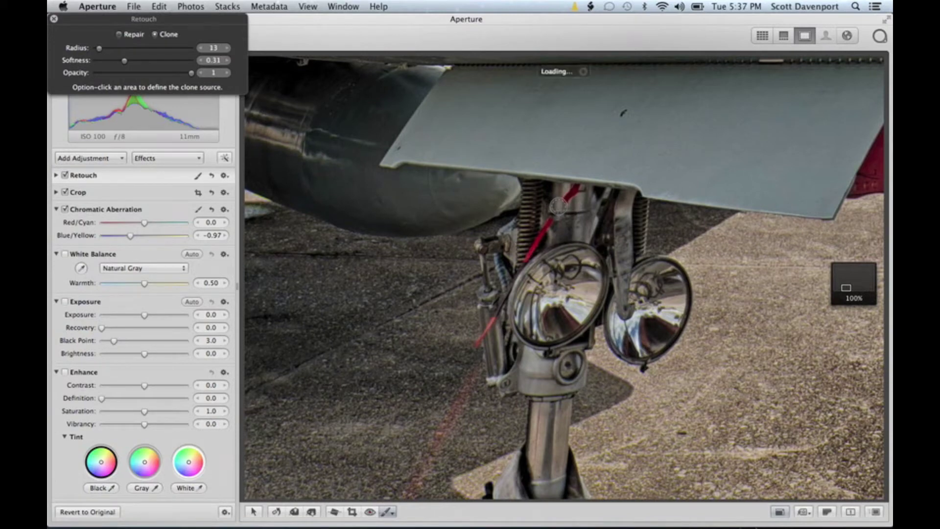
mouse_move(568, 216)
mouse_down()
mouse_move(566, 209)
mouse_move(568, 228)
mouse_move(571, 211)
mouse_up()
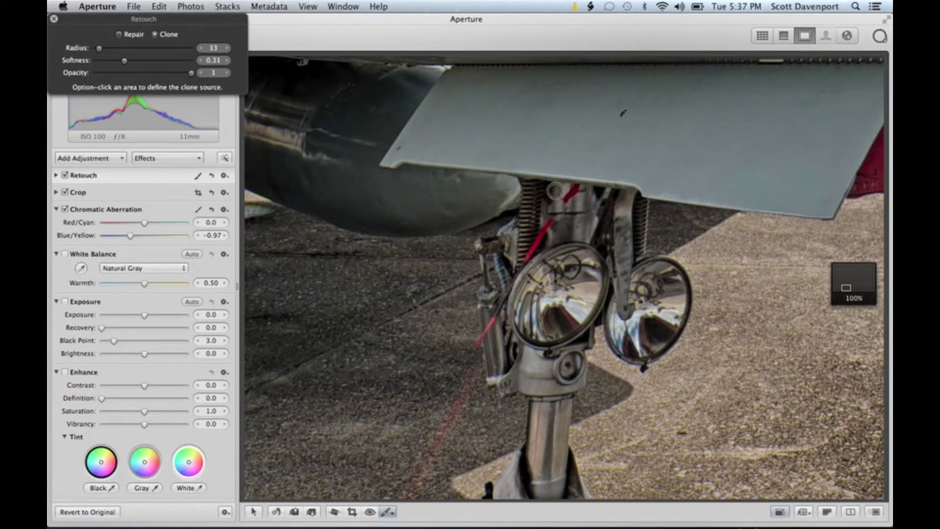
Step: At radius 11, resample clean metal and clone over the red cable running down the strut
scroll(555, 191, down, 1)
key(alt)
alt+click(554, 201)
click(555, 202)
click(554, 212)
key(z)
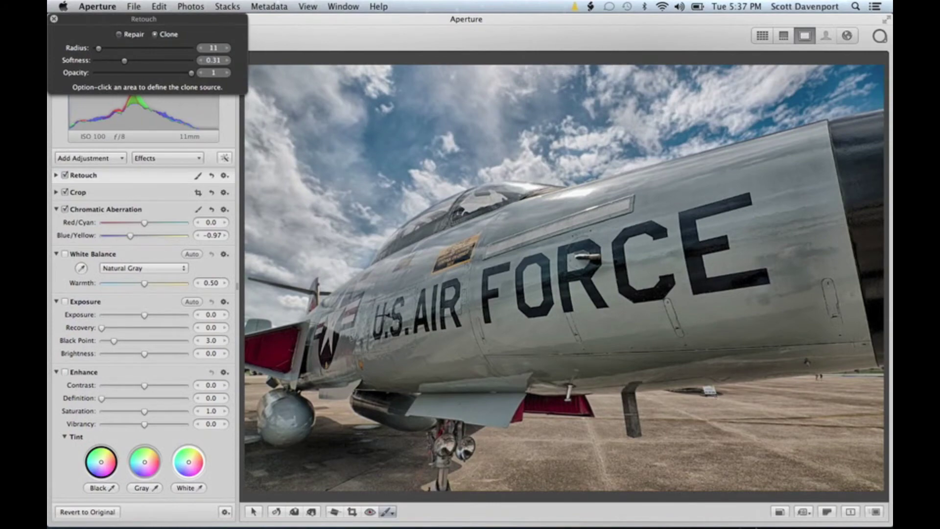
Step: Zoom to 100% on the tarmac placard and scroll it into view
key(z)
scroll(726, 389, down, 5)
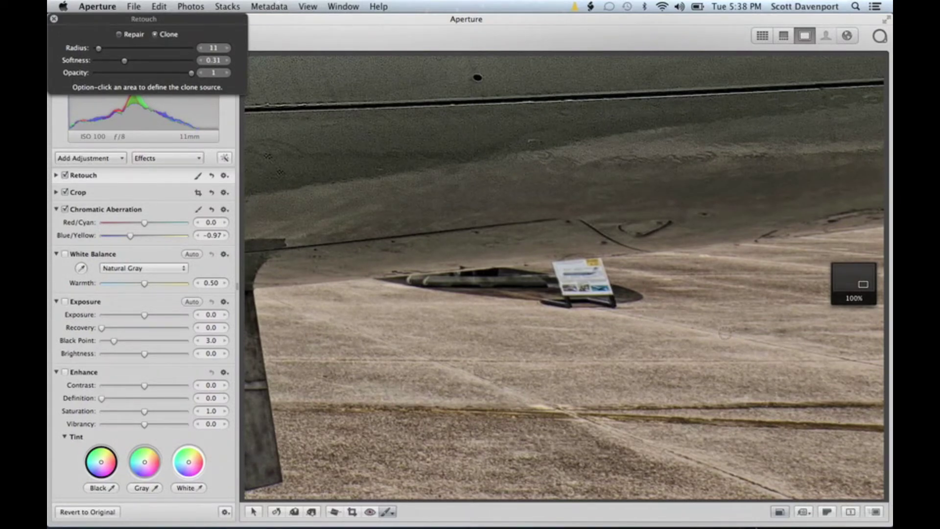
scroll(724, 334, right, 5)
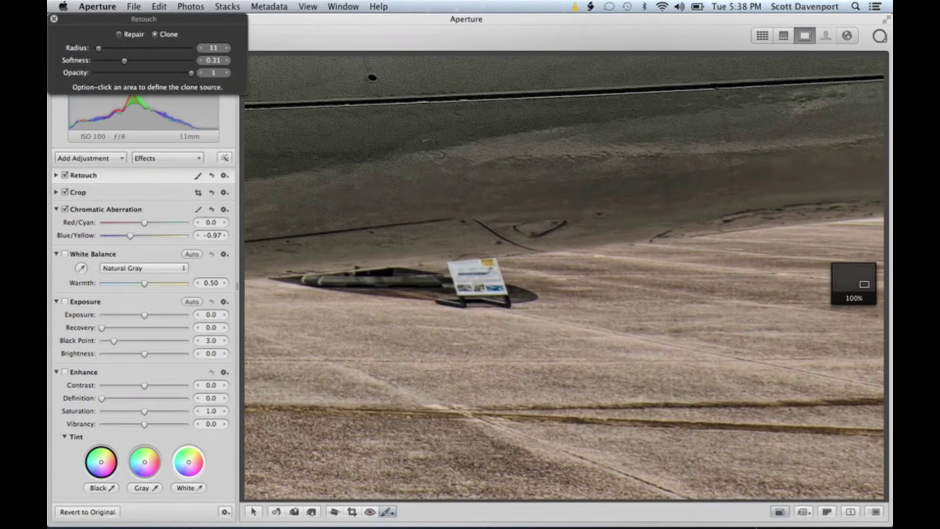
Step: With radius 33, sample bare tarmac and paint over the placard's lower-left corner
scroll(642, 307, right, 6)
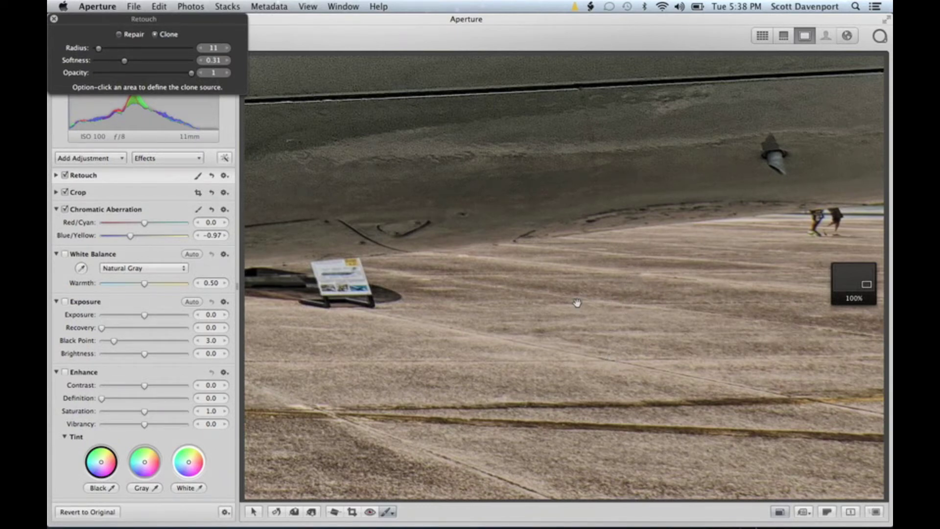
scroll(575, 303, left, 5)
scroll(713, 373, up, 10)
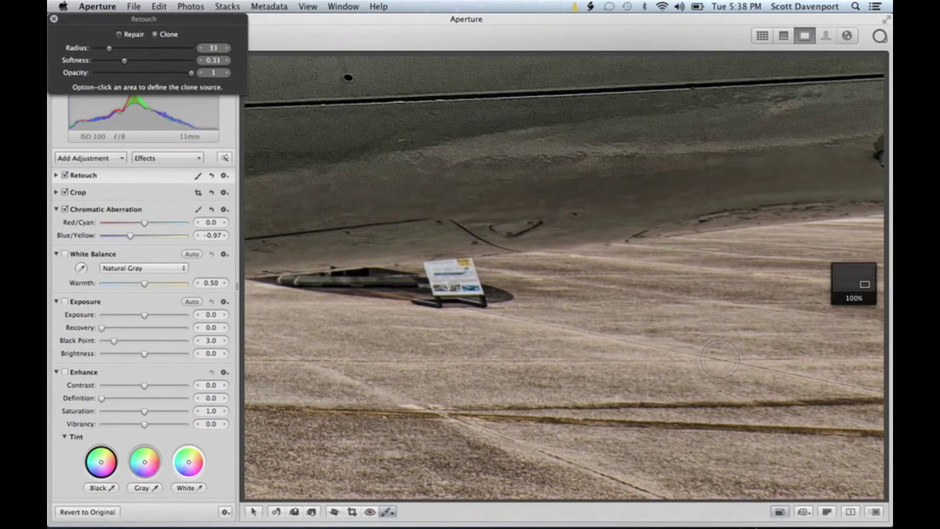
key(alt)
alt+click(721, 360)
drag(442, 301, 452, 305)
Step: Clone tarmac across the placard's lower edge, then lower the clone opacity to 0.54
mouse_move(445, 305)
mouse_down()
mouse_move(410, 297)
mouse_move(502, 291)
mouse_move(441, 279)
mouse_move(429, 281)
mouse_move(451, 281)
mouse_move(284, 292)
mouse_up()
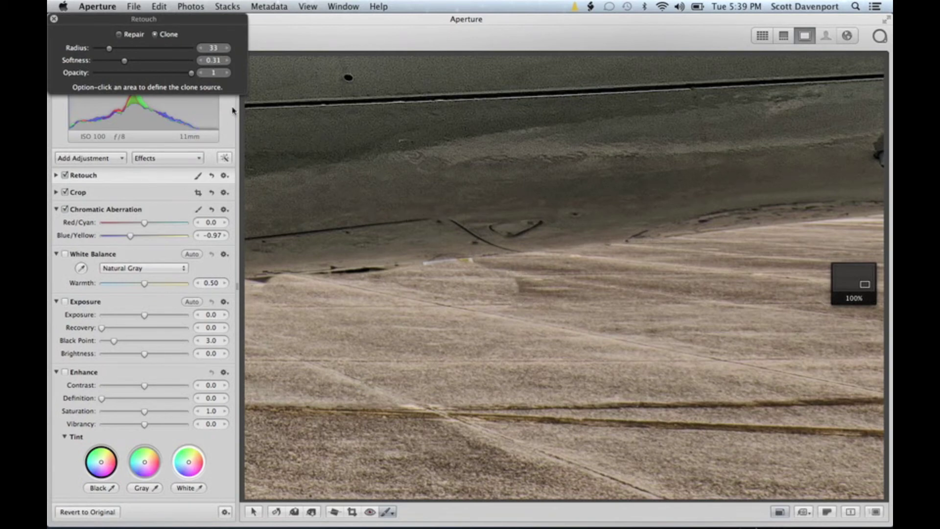
click(145, 74)
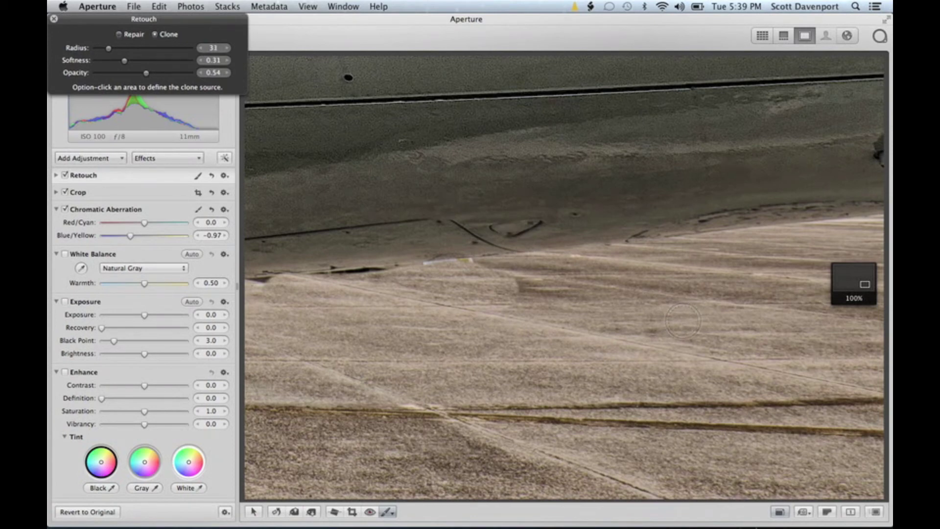
Step: Paint a half-strength clone stroke across the patch where the placard stood
scroll(673, 313, down, 3)
drag(509, 284, 554, 289)
scroll(766, 356, down, 3)
Step: Resample nearby tarmac and paint it over the leftover patch until it blends in
key(alt)
alt+click(767, 360)
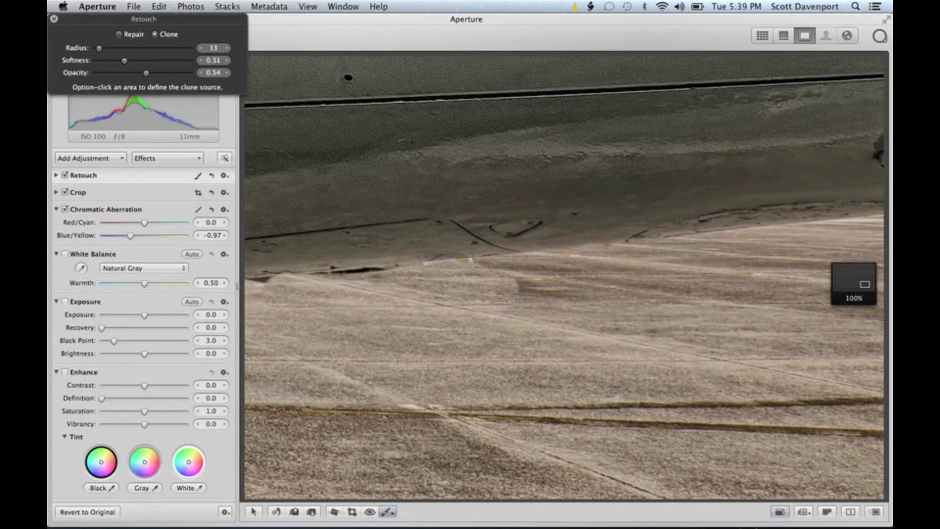
key(alt)
alt+click(516, 304)
click(516, 303)
drag(528, 302, 520, 286)
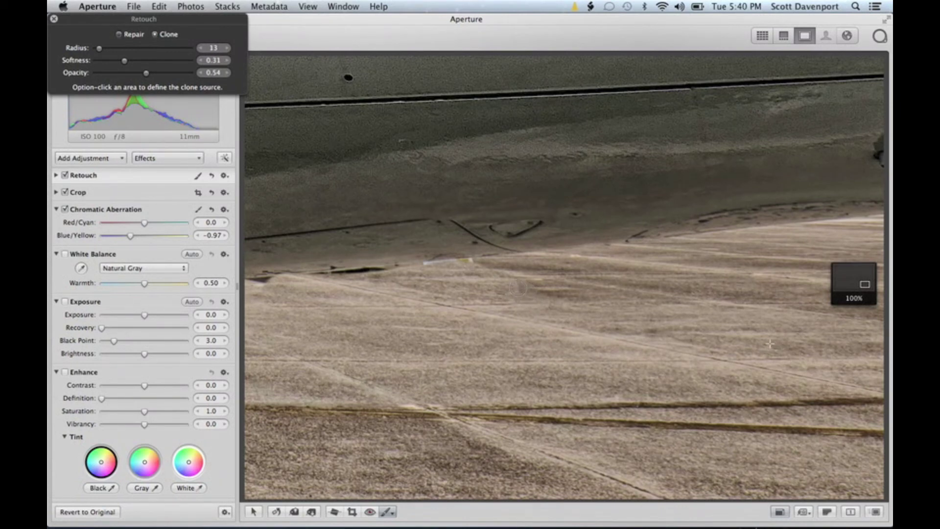
drag(519, 287, 516, 285)
key(z)
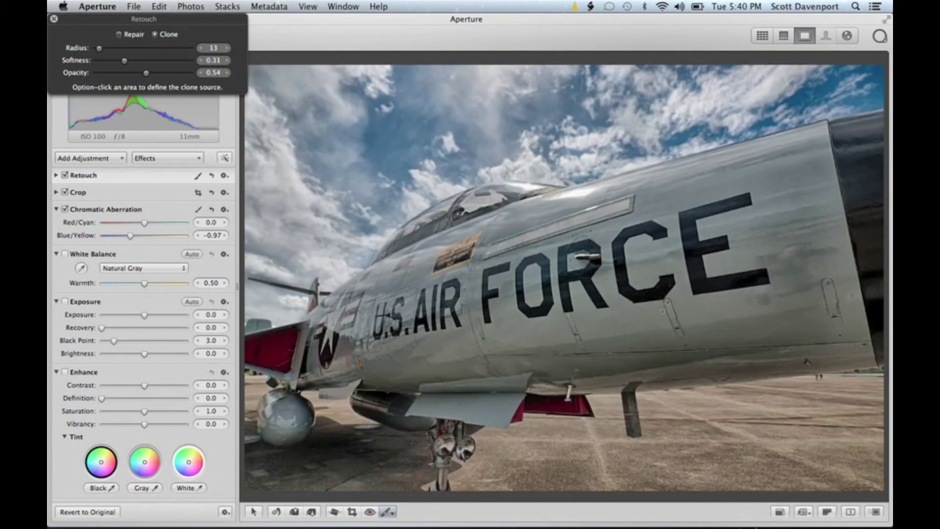